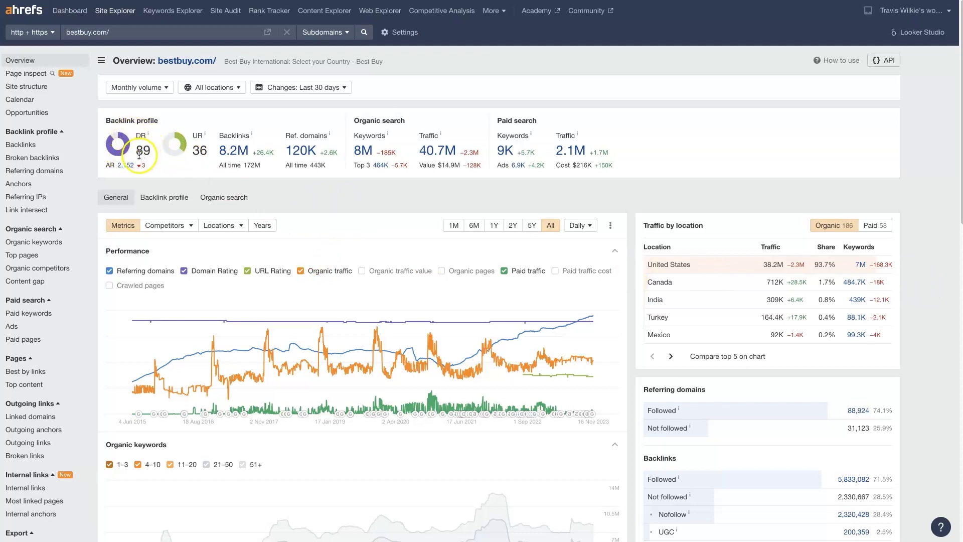
double_click(148, 153)
left_click(152, 153)
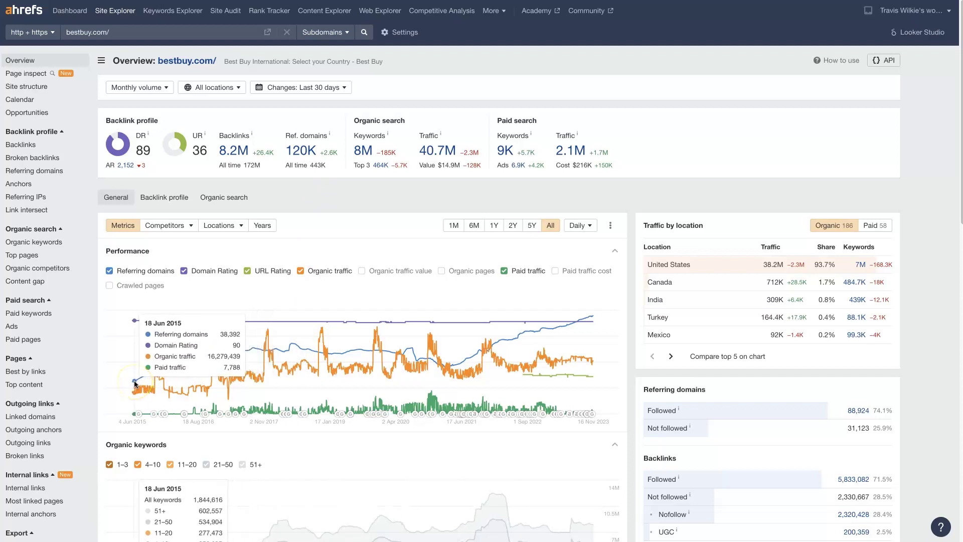
Remove URL Rating, Domain Rating and Referring domains from the Performance chart.
left_click(247, 271)
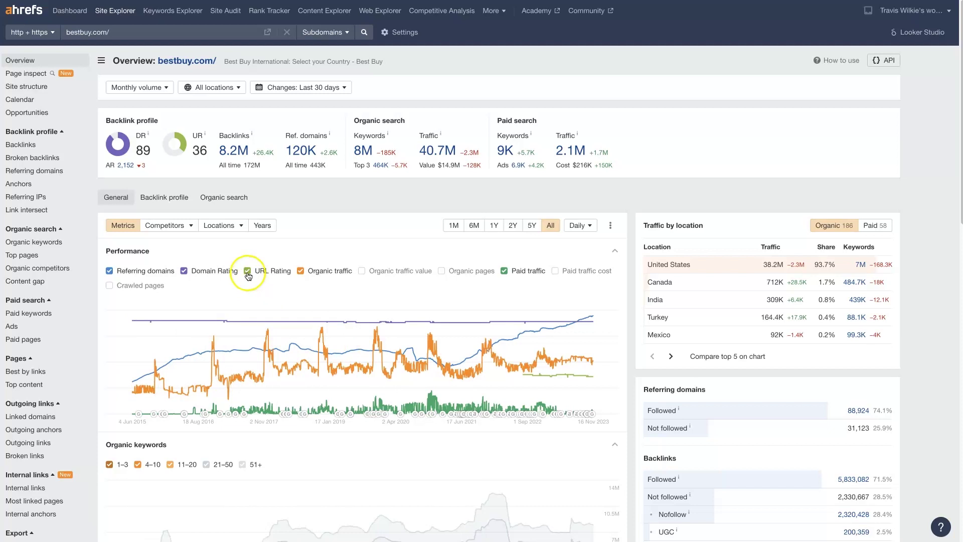
left_click(185, 271)
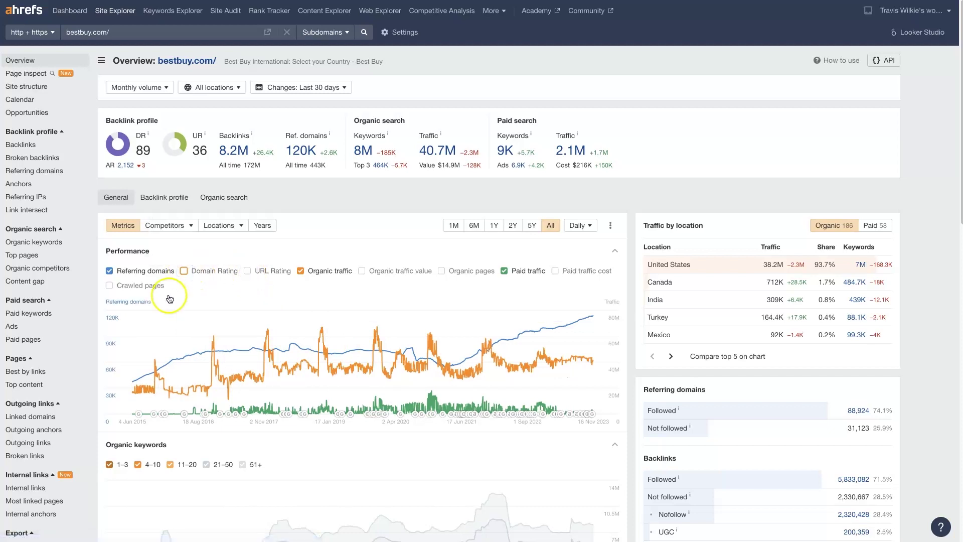
left_click(109, 271)
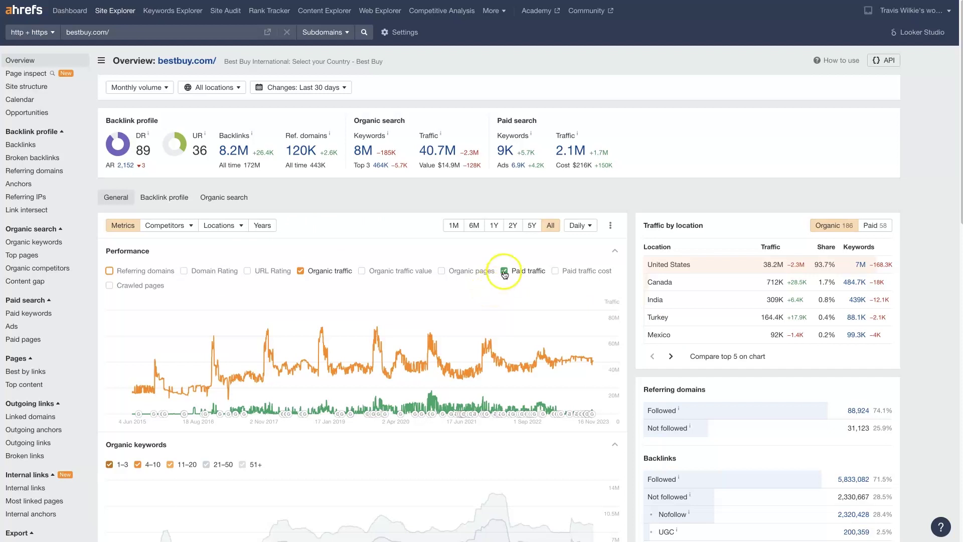
View paid traffic alone on the Performance chart, and switch the chart to organic traffic only.
left_click(299, 271)
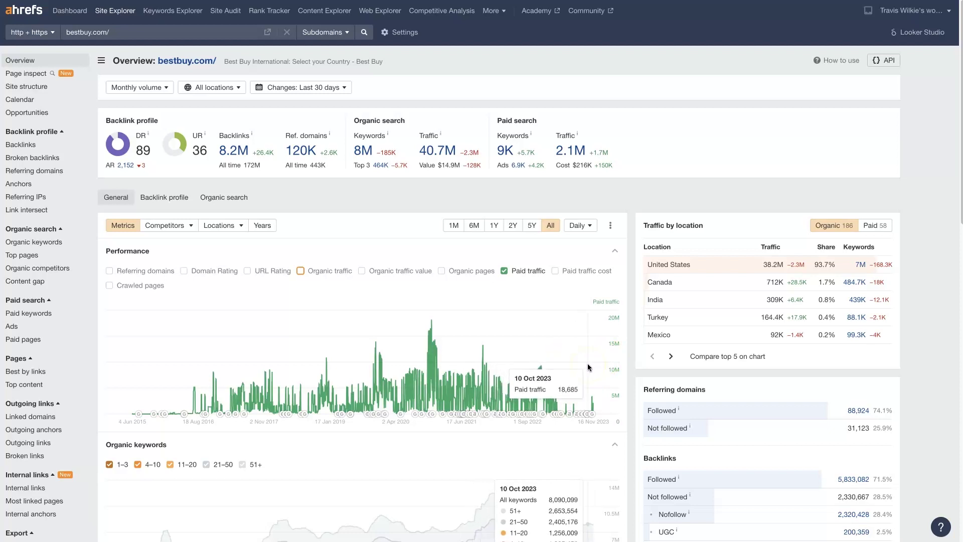
left_click(300, 271)
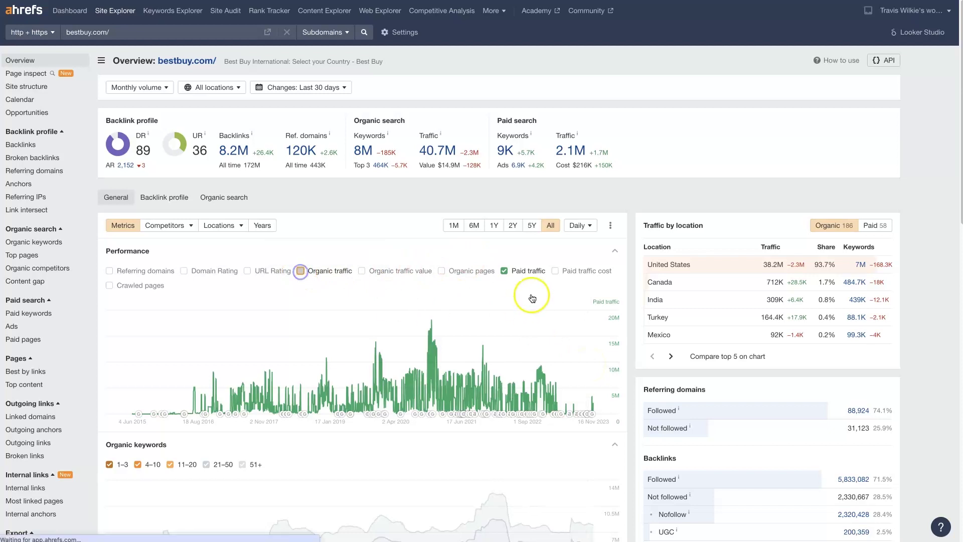
left_click(504, 270)
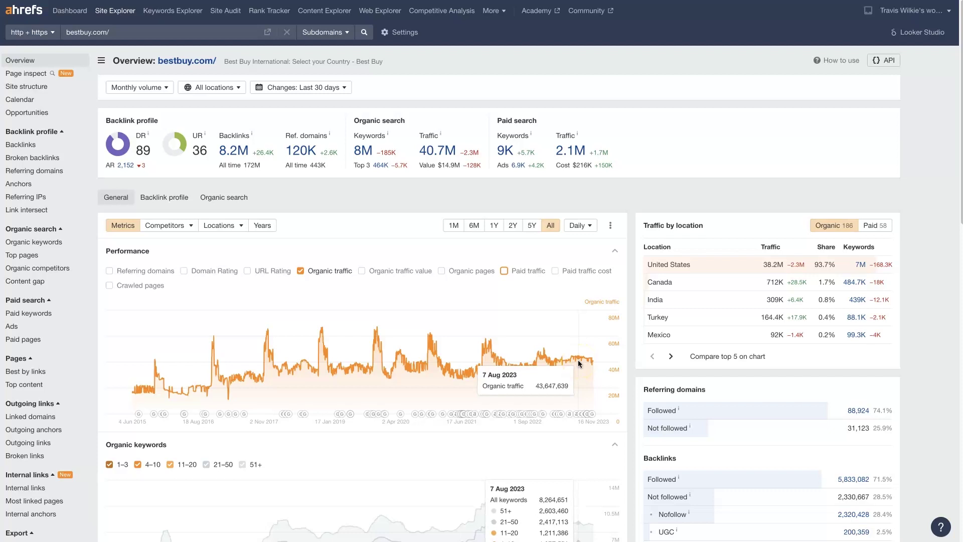
left_click(577, 199)
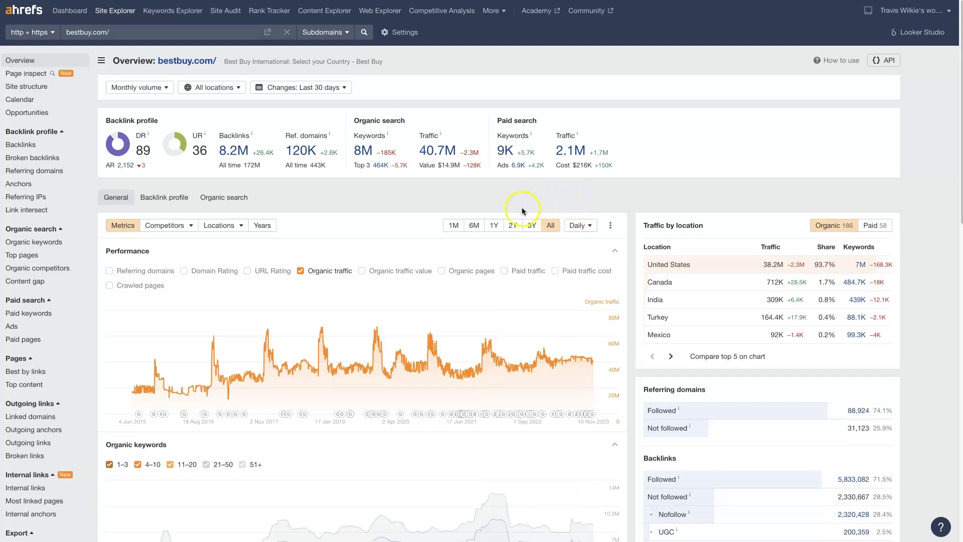
left_click(360, 197)
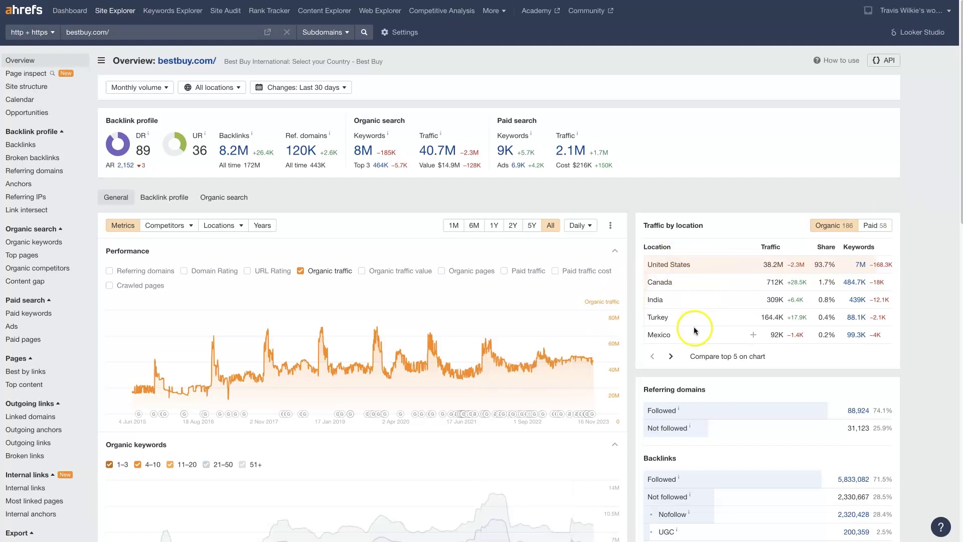
Examine the General overview's backlink breakdown, organic keywords chart, top organic competitors, organic pages and crawled pages.
scroll(893, 285, "down", 3)
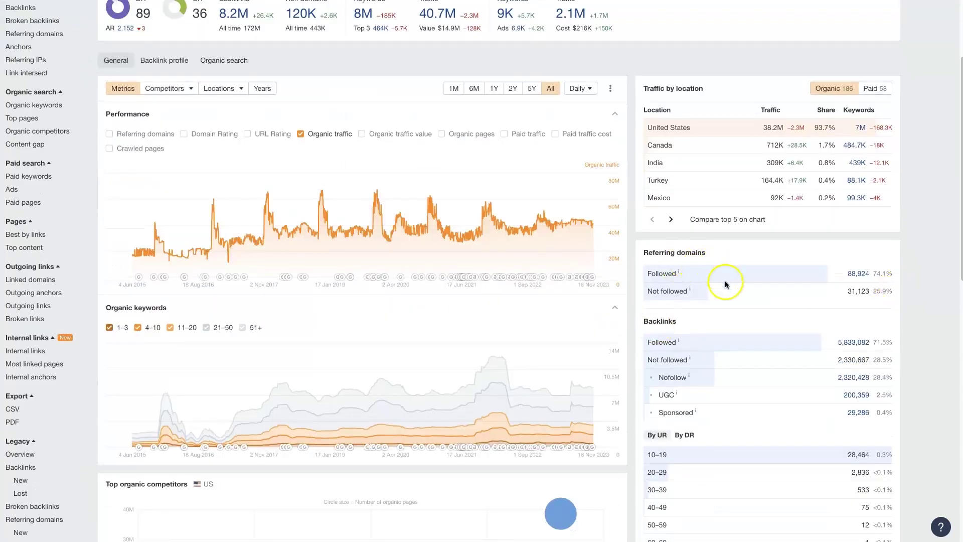
scroll(731, 333, "down", 3)
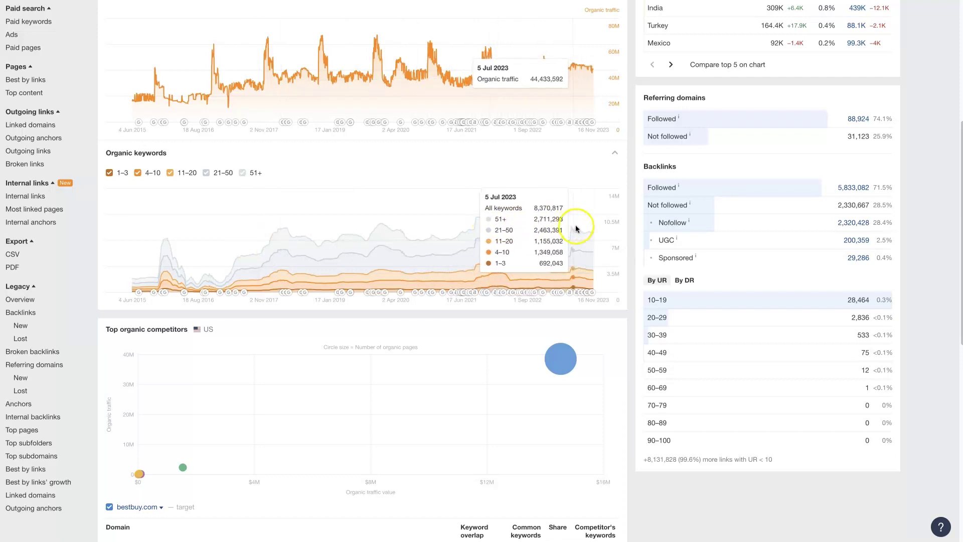
scroll(657, 254, "down", 1)
scroll(657, 250, "down", 6)
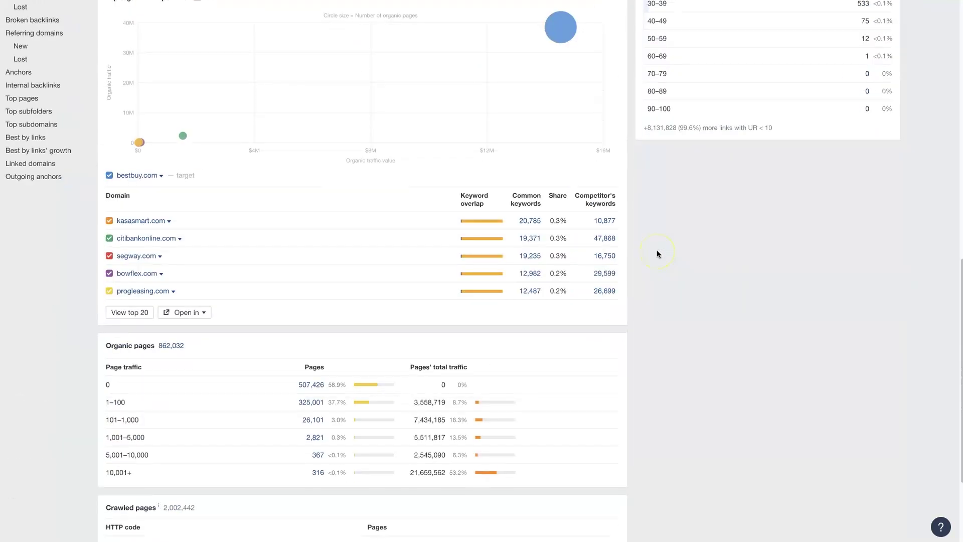
scroll(657, 251, "up", 2)
mouse_move(560, 121)
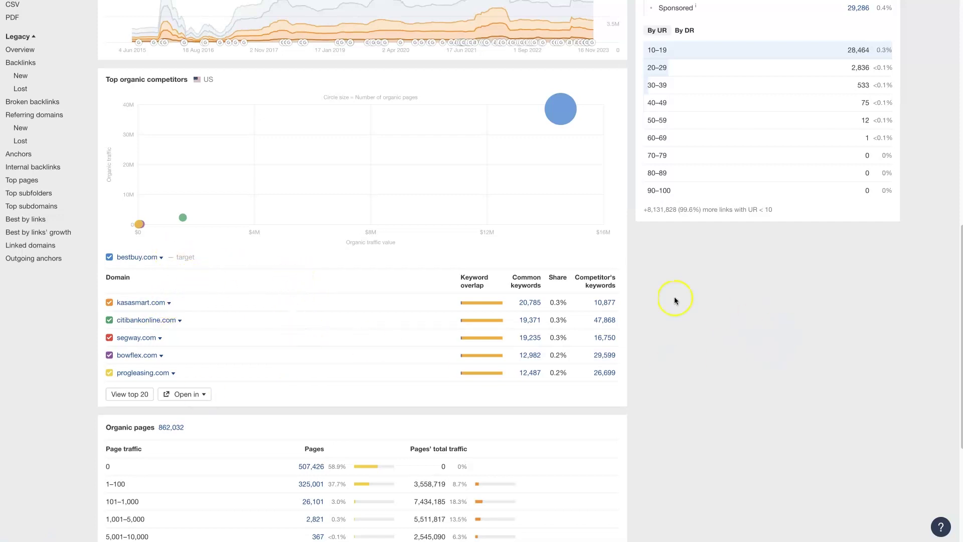
scroll(675, 297, "down", 5)
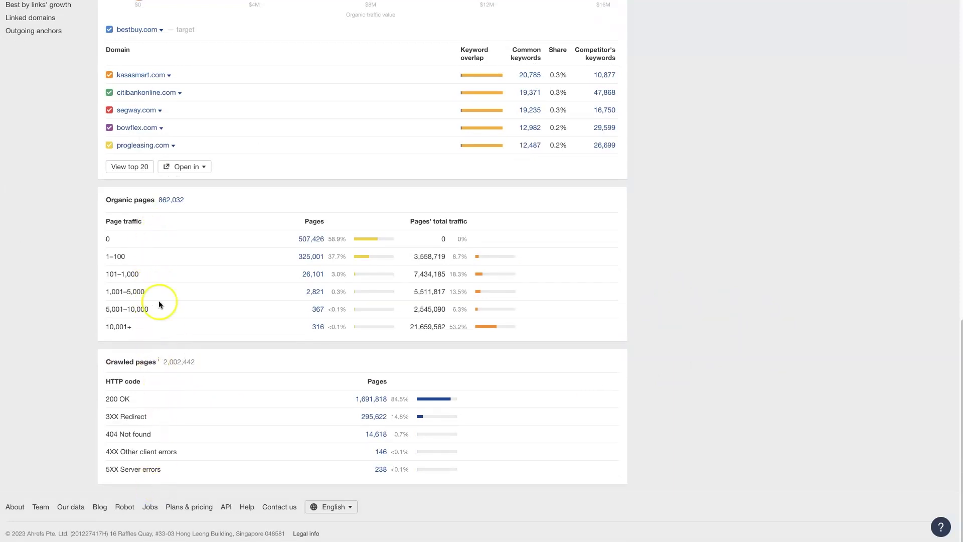
scroll(792, 365, "up", 20)
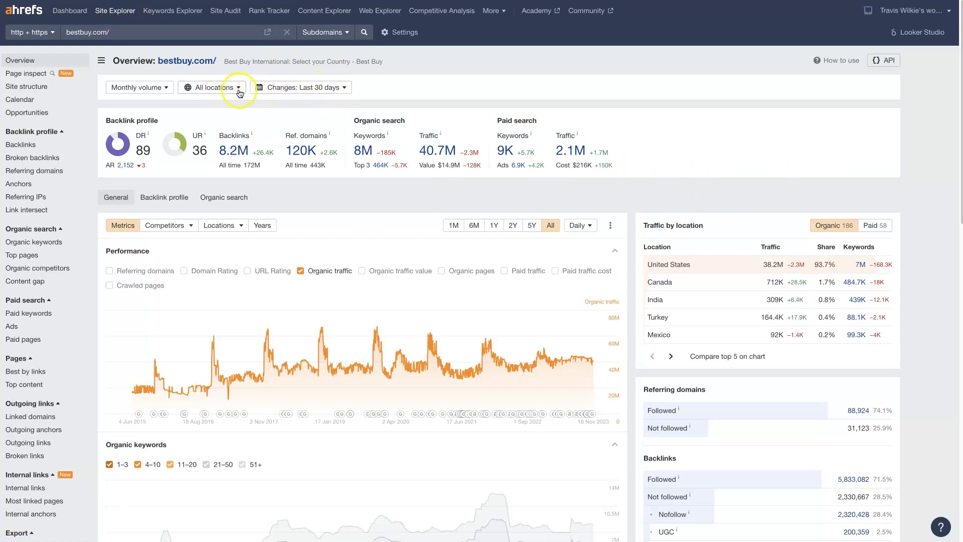
Open the overview's Backlink profile view and skim through its reports.
left_click(169, 197)
scroll(354, 214, "down", 5)
scroll(355, 215, "up", 5)
Open the overview's Organic search view and skim its traffic, keyword and competitor sections.
left_click(236, 196)
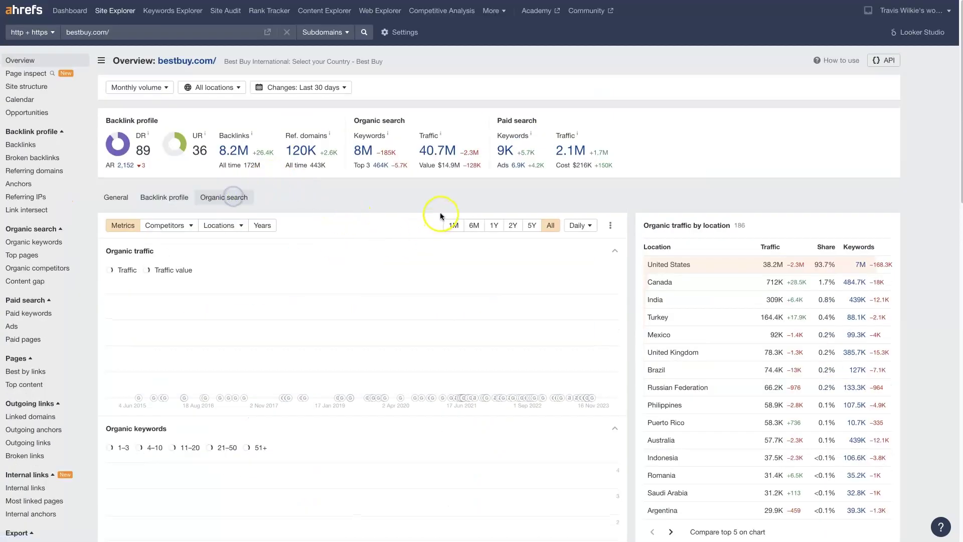
scroll(401, 205, "down", 3)
scroll(392, 203, "down", 9)
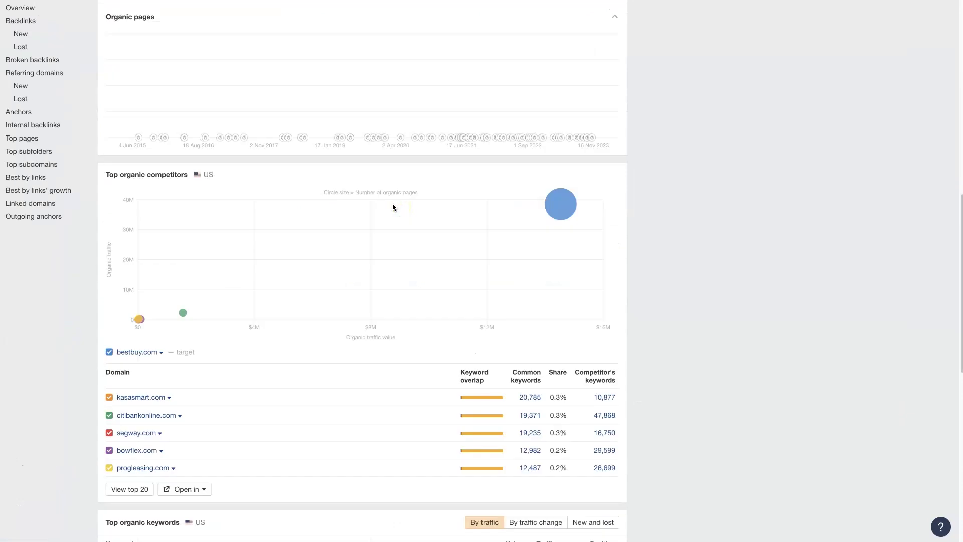
scroll(392, 203, "up", 4)
scroll(392, 203, "up", 8)
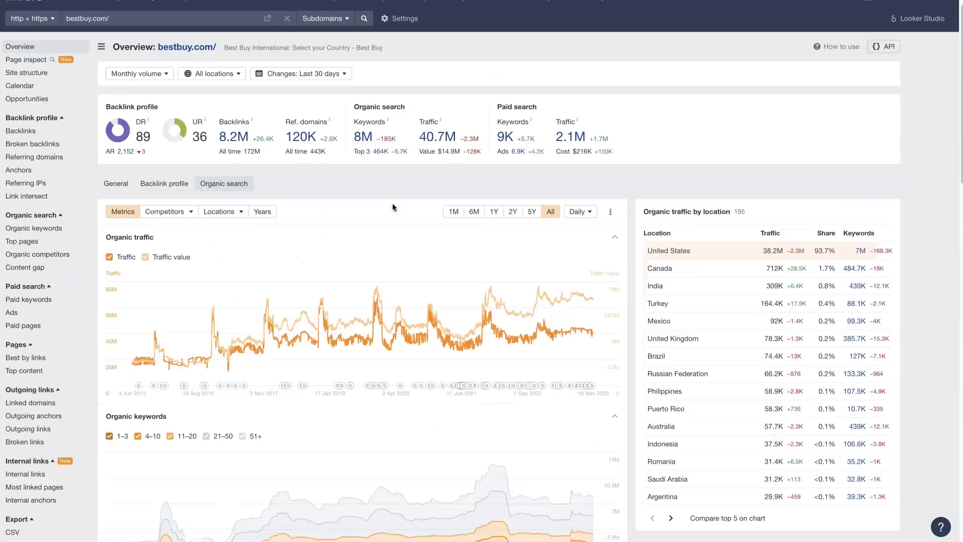
Return to the Backlink profile view and examine the Referring domains and Rating charts.
left_click(170, 201)
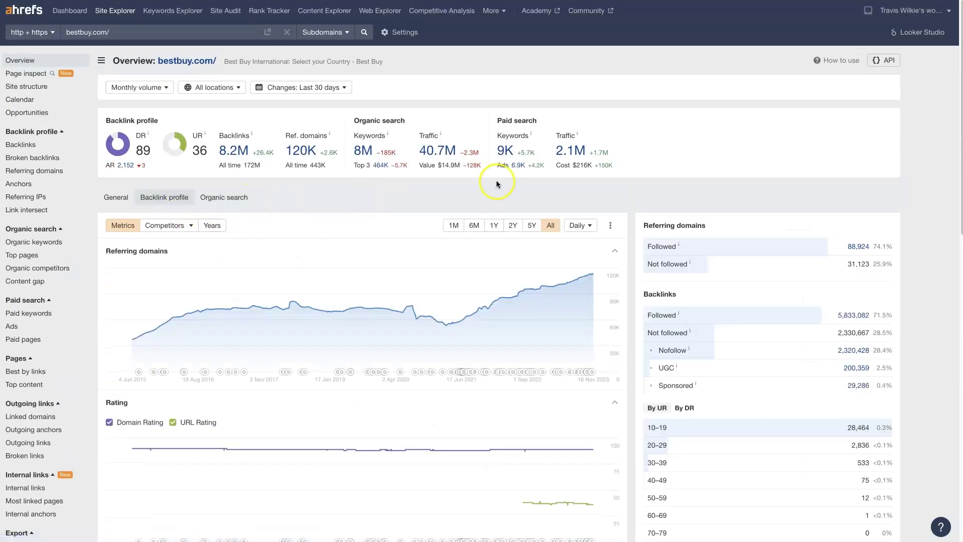
scroll(378, 235, "down", 2)
scroll(377, 235, "down", 1)
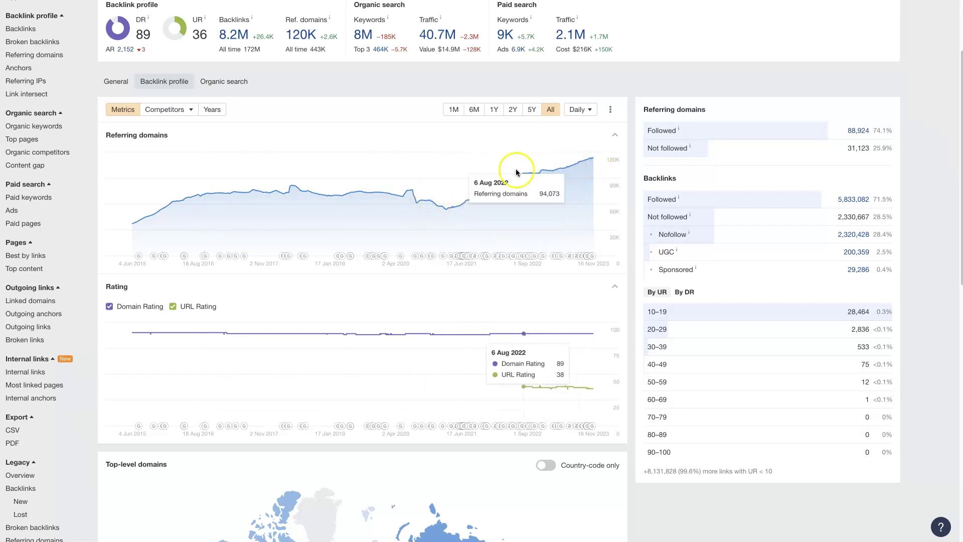
scroll(260, 123, "up", 1)
Switch back to the Organic search view and review the organic charts, top competitors, top organic keywords and top organic pages.
left_click(218, 106)
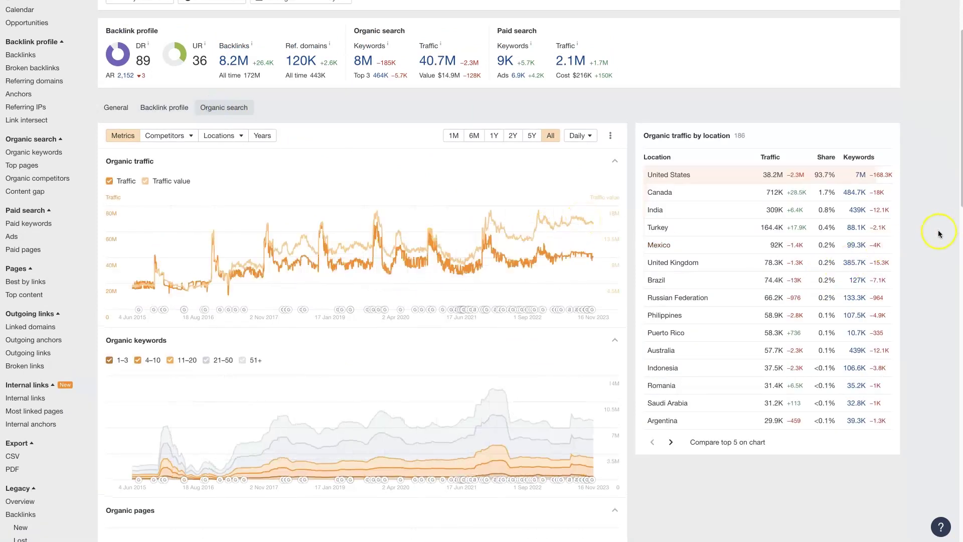
scroll(927, 232, "down", 6)
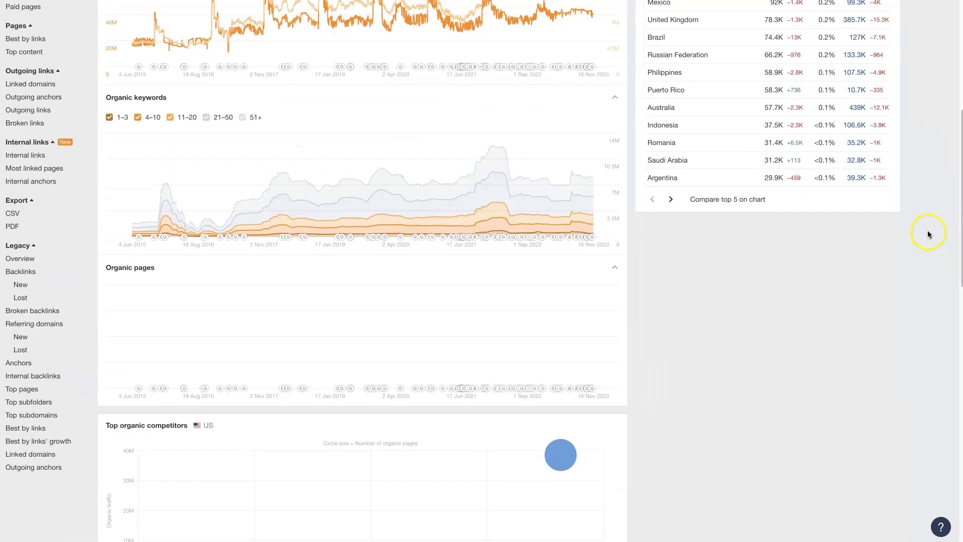
scroll(928, 233, "down", 5)
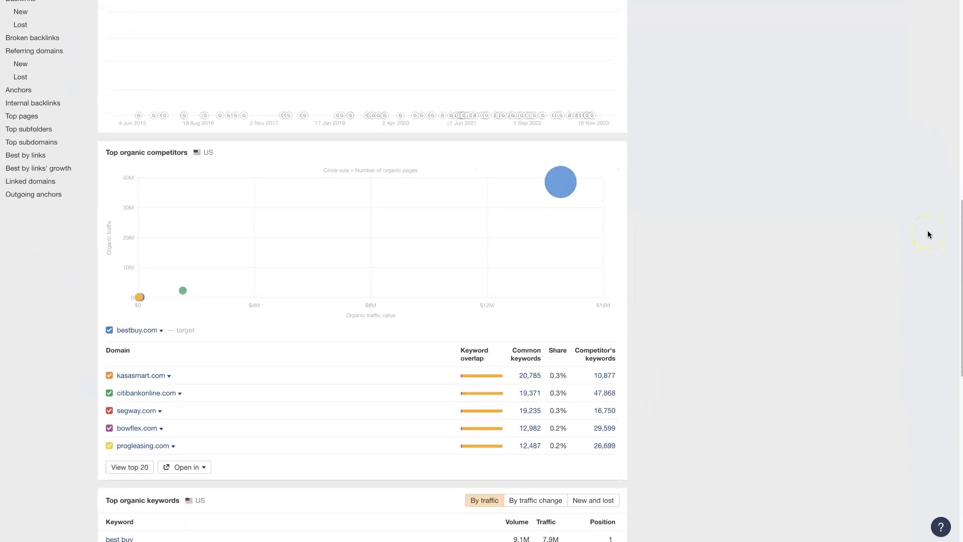
scroll(765, 253, "down", 7)
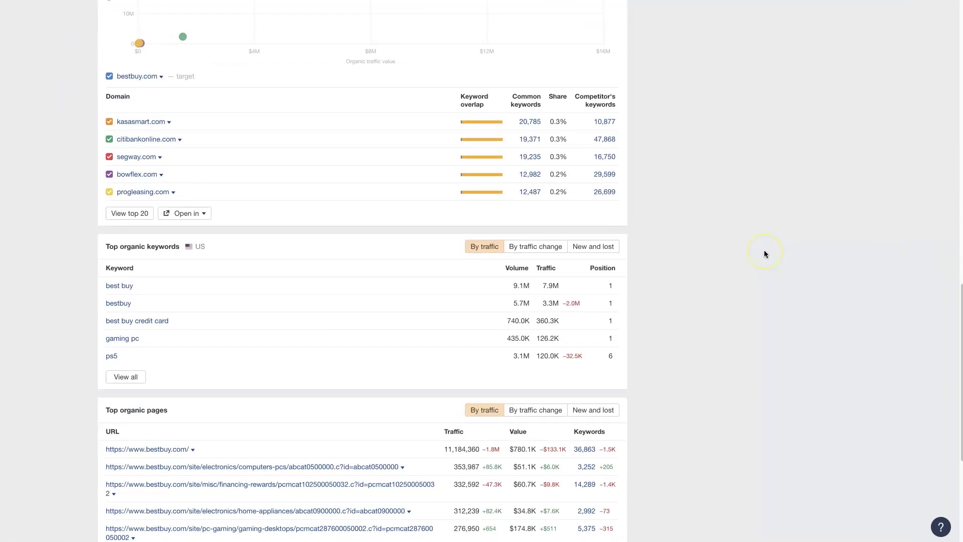
scroll(764, 254, "down", 2)
scroll(765, 253, "up", 20)
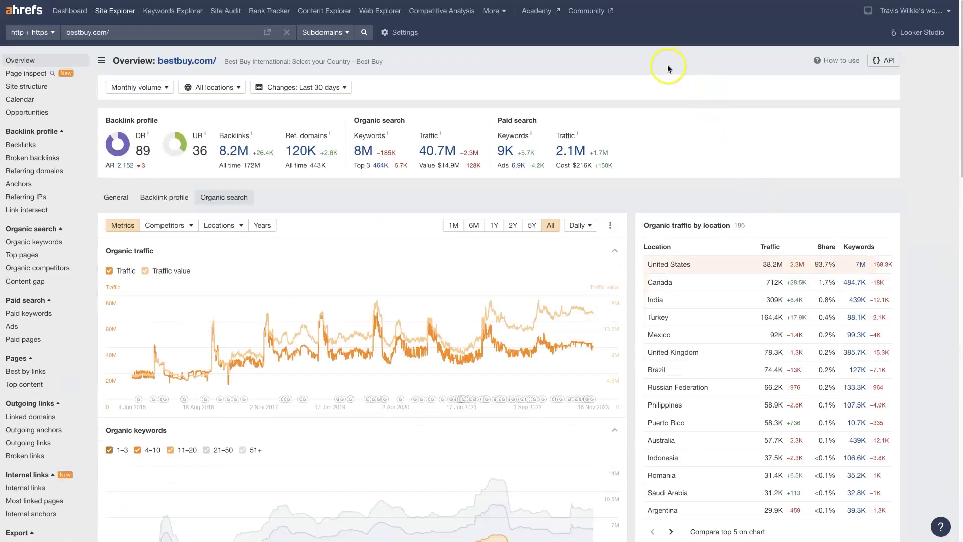